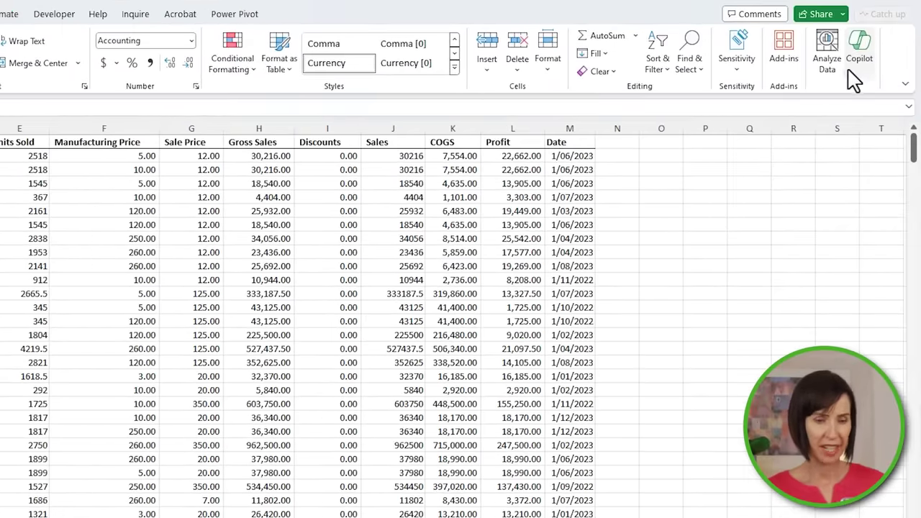
# Open the Copilot pane from the Home ribbon, float and resize it, then dock it right.
pyautogui.click(859, 58)
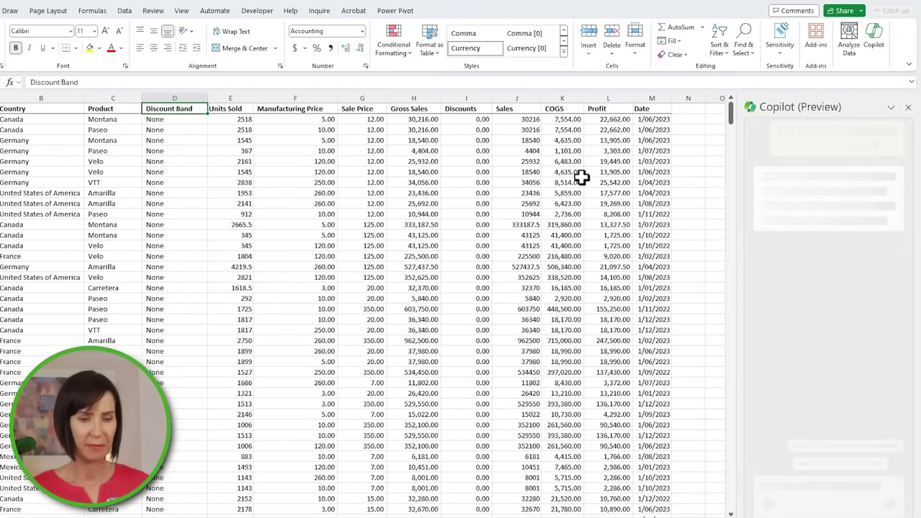
pyautogui.moveTo(851, 105); pyautogui.dragTo(453, 127)
pyautogui.moveTo(498, 244); pyautogui.dragTo(705, 421)
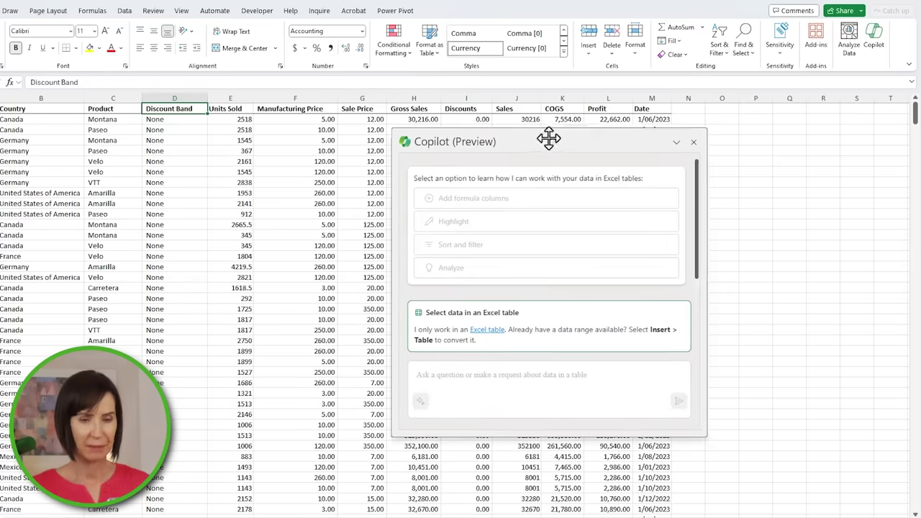
pyautogui.moveTo(547, 138); pyautogui.dragTo(742, 169)
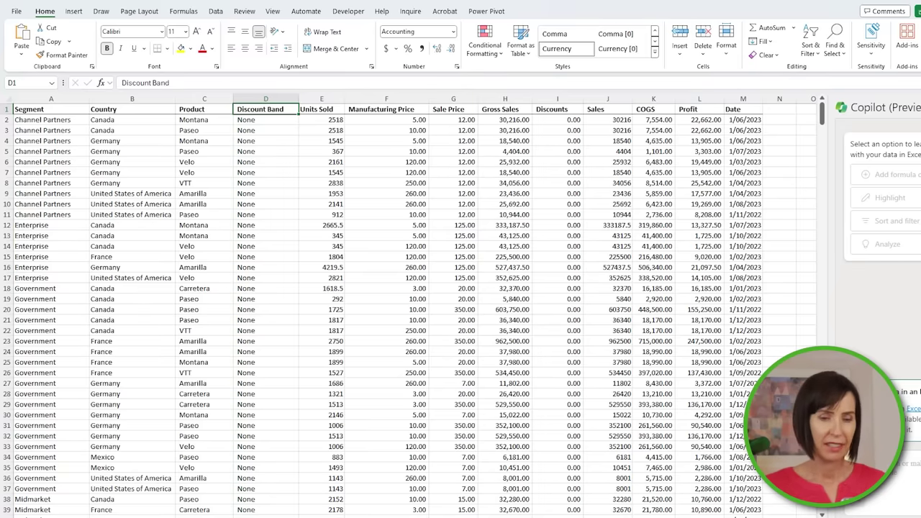
# Convert $A$1:$M$701 into an Excel table with headers using Ctrl+T.
pyautogui.hotkey('ctrl', 't')
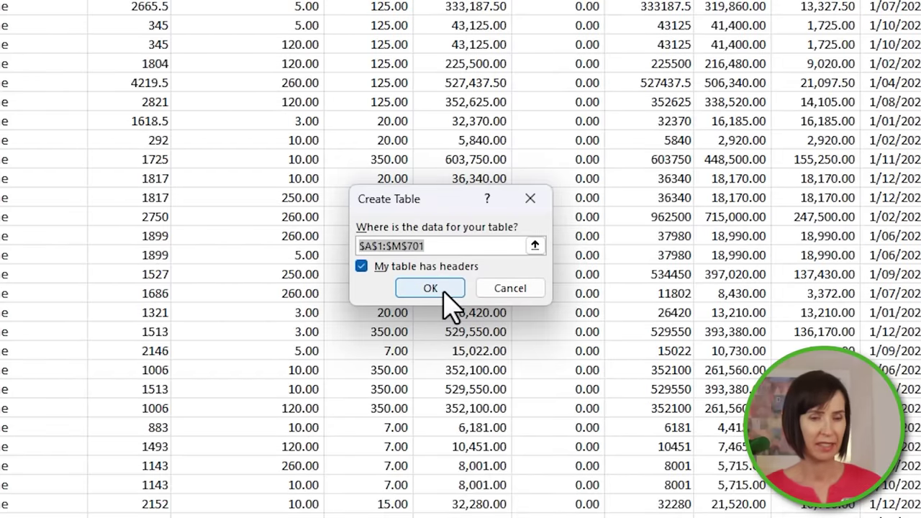
pyautogui.click(441, 291)
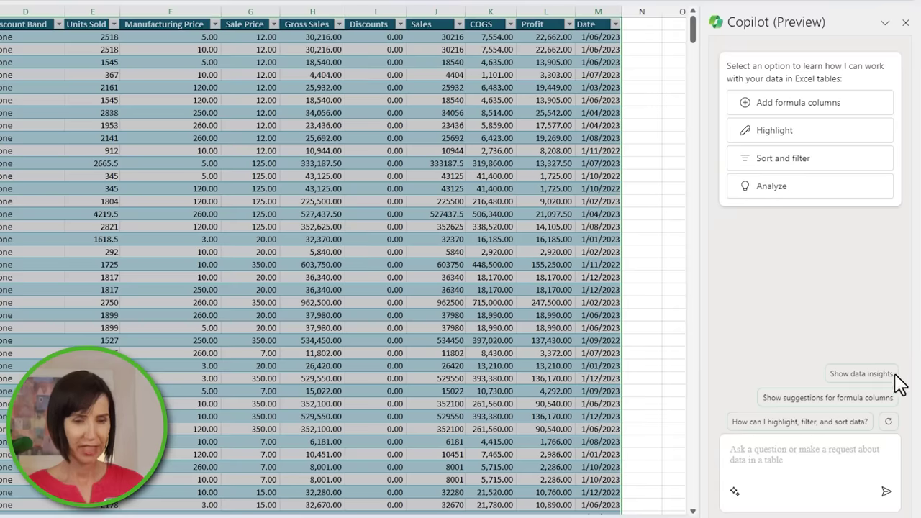
# Ask Copilot to add a column calculating Discounts as a percentage of Sales.
pyautogui.click(889, 423)
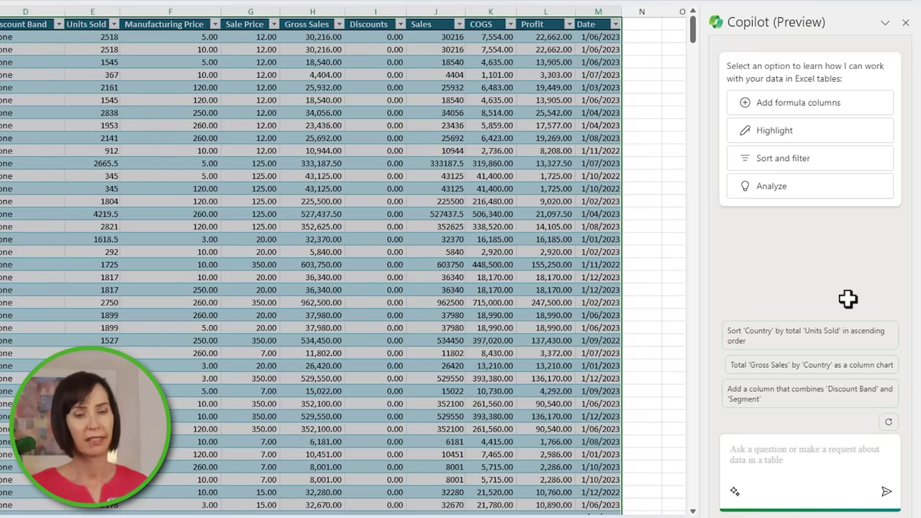
pyautogui.write('Add a column that calculates the Discounts as a percentage of Sales')
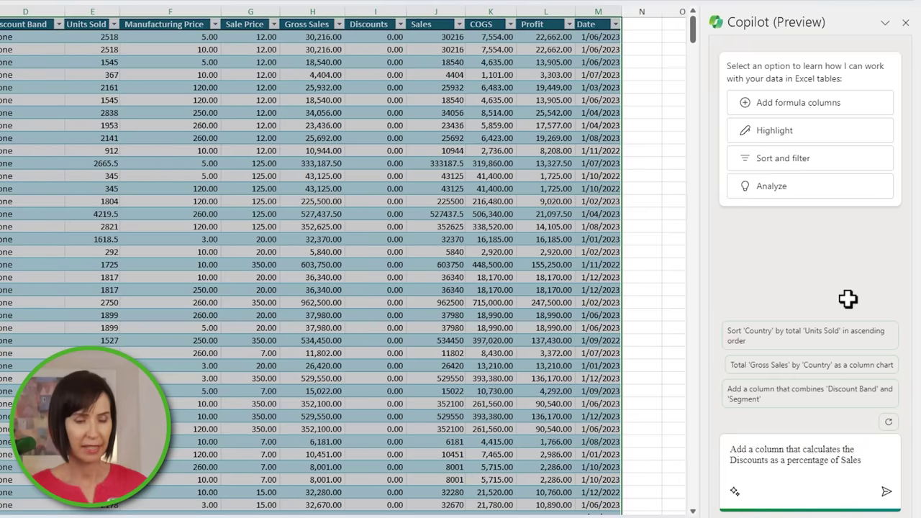
pyautogui.press('Return')
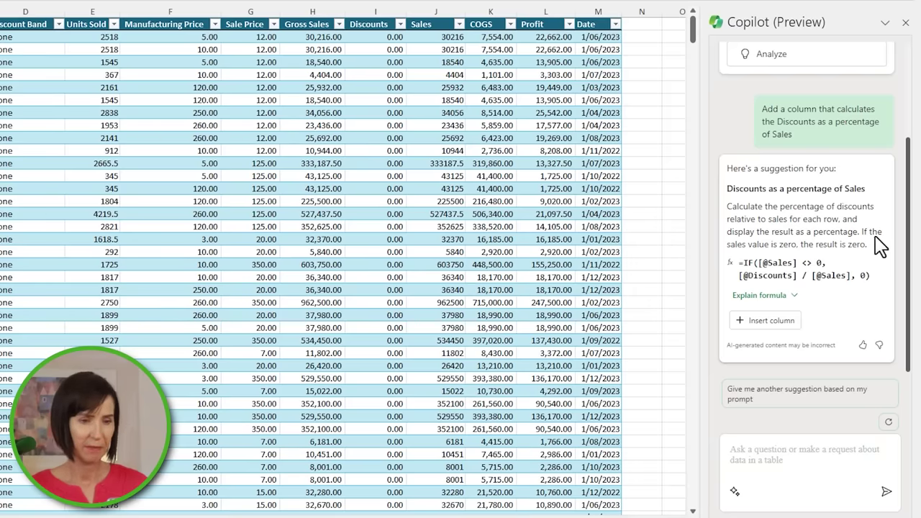
# Review the formula explanation and insert the Discounts-as-percentage column as column N.
pyautogui.click(805, 297)
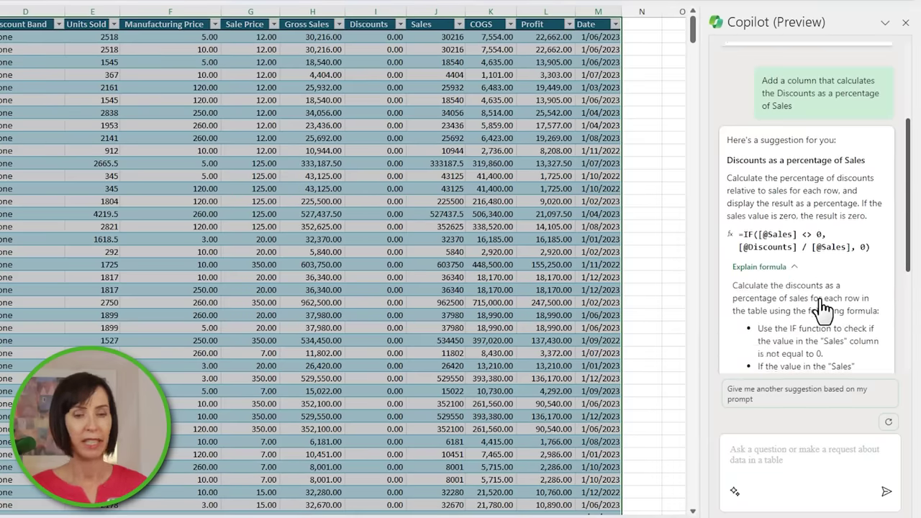
pyautogui.scroll(-3, 823, 310)
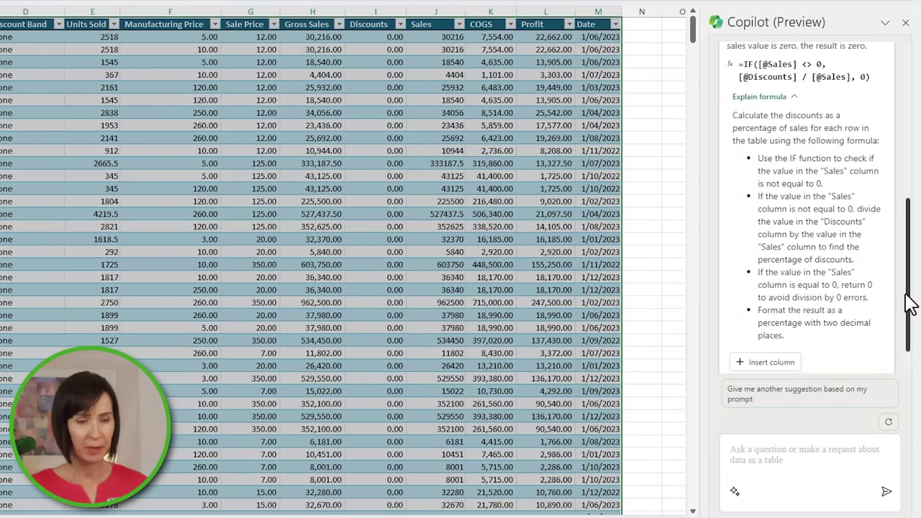
pyautogui.click(767, 364)
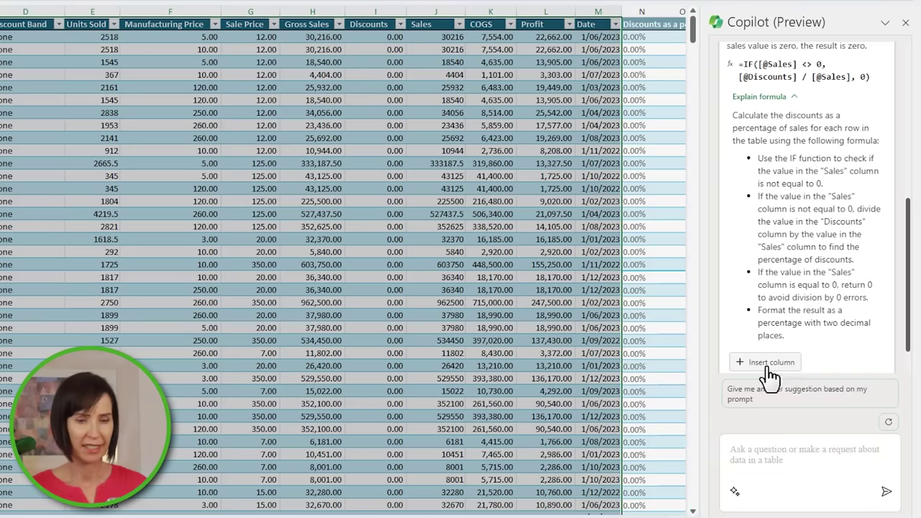
pyautogui.click(768, 365)
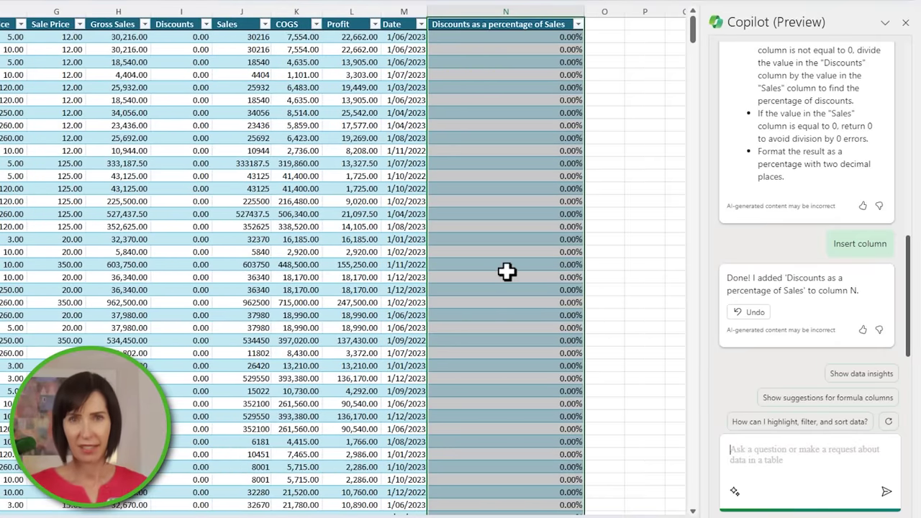
# Ask Copilot to highlight Sales values greater than 100000 in green.
pyautogui.scroll(-20, 507, 271)
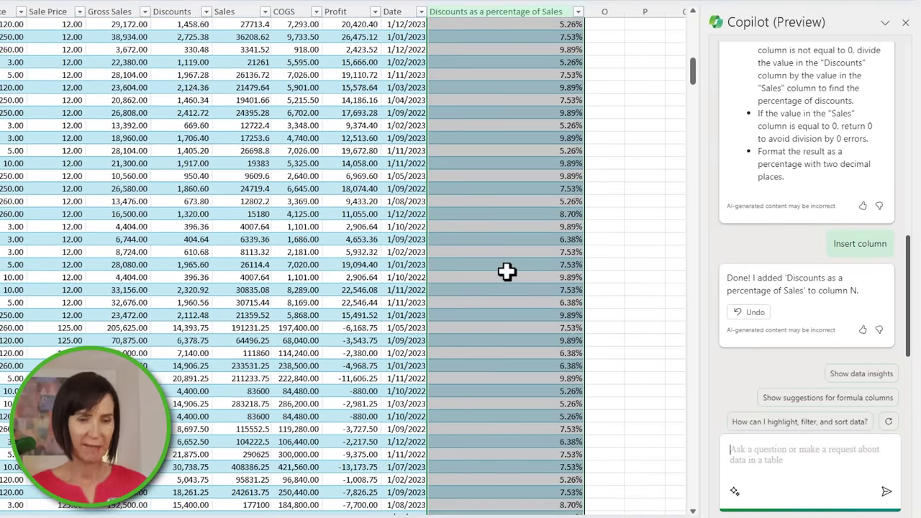
pyautogui.scroll(20, 507, 272)
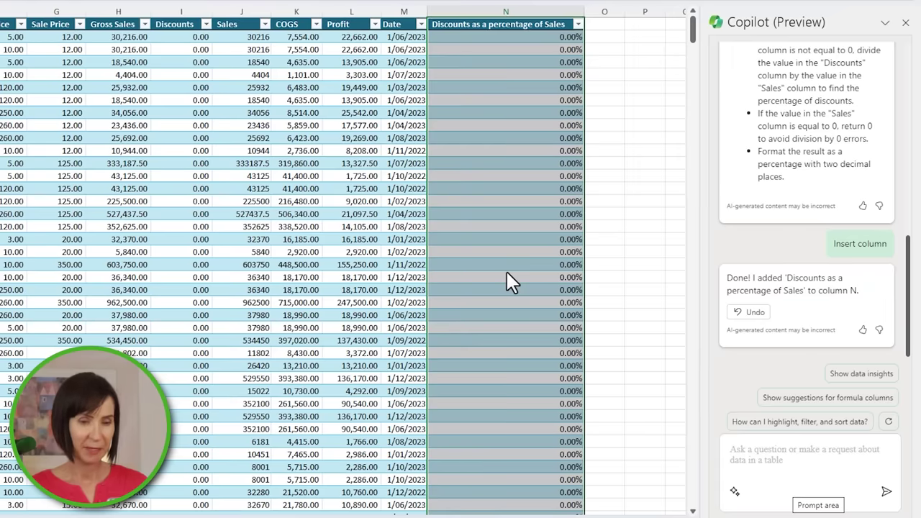
pyautogui.click(806, 504)
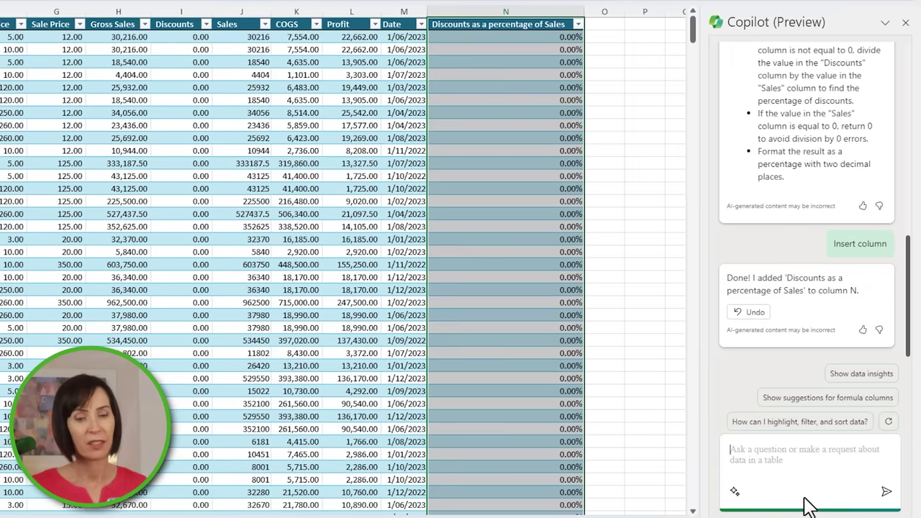
pyautogui.write('Highlight sales greater than 100000')
pyautogui.press('Return')
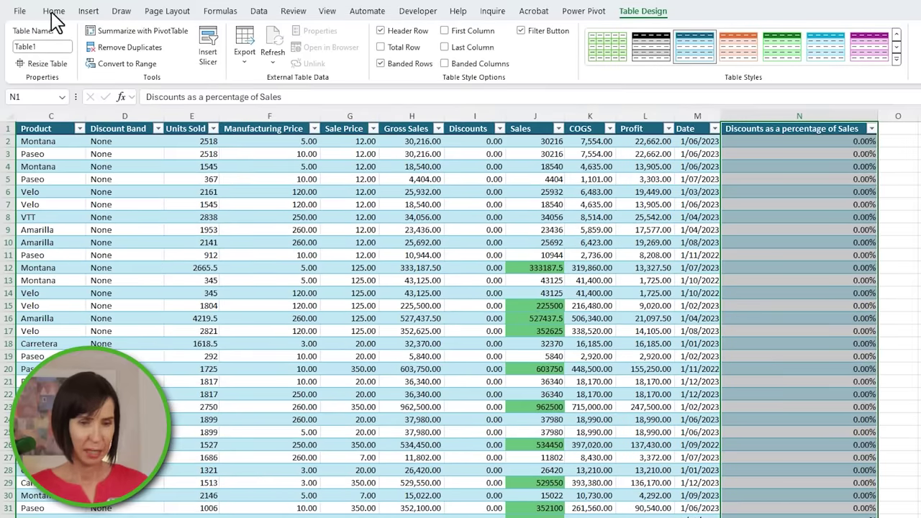
pyautogui.click(54, 12)
pyautogui.click(582, 57)
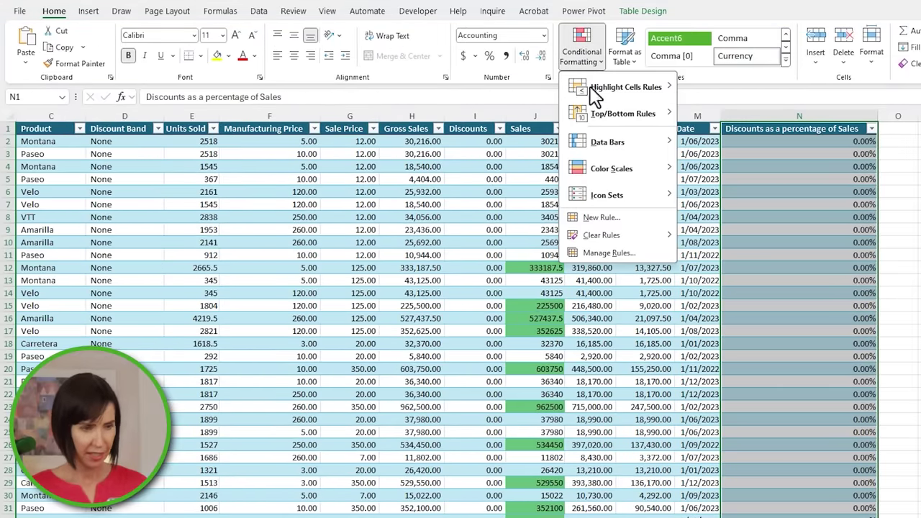
pyautogui.click(656, 254)
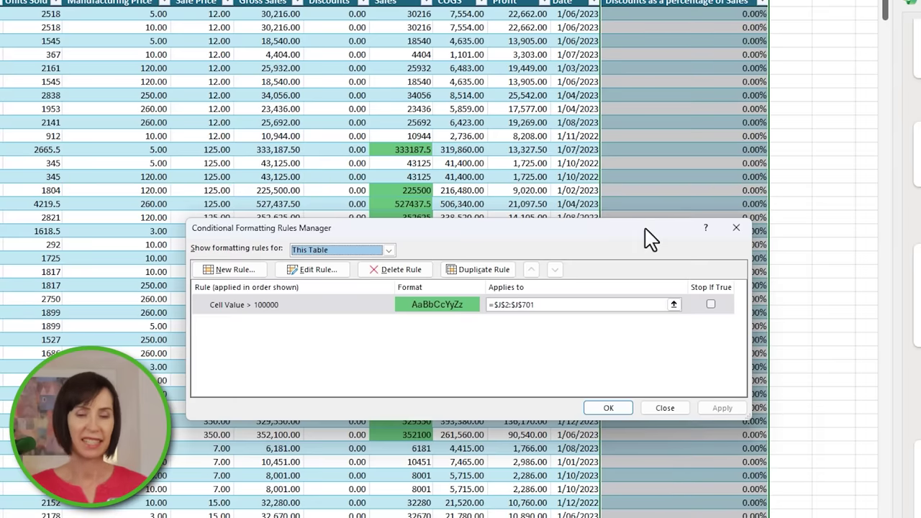
pyautogui.click(736, 229)
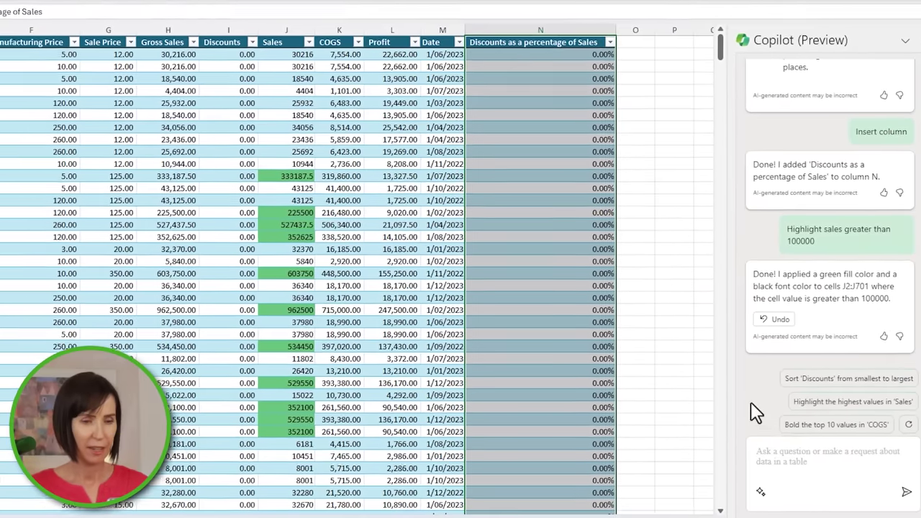
# Have Copilot remove the table's banded rows, then confirm Banded Rows is unticked in Table Design.
pyautogui.click(894, 471)
pyautogui.write('Remove the banded row effect from the Table')
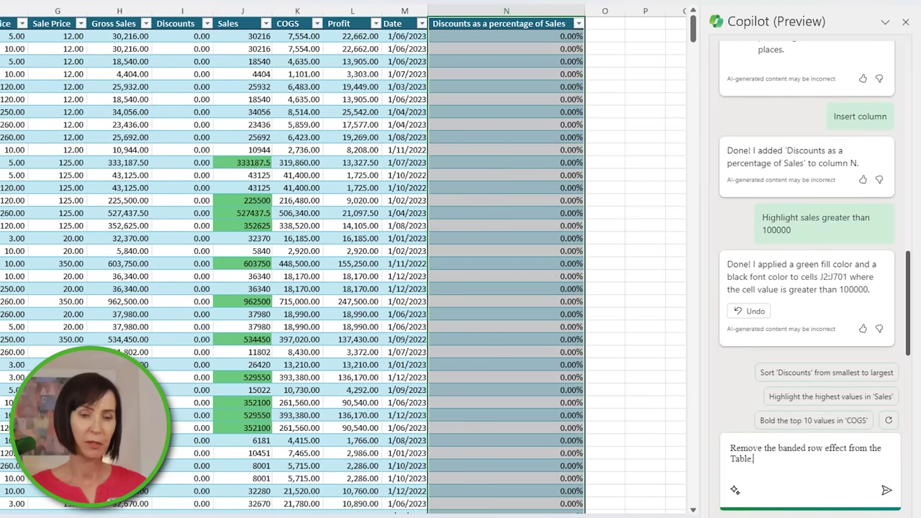
pyautogui.press('Return')
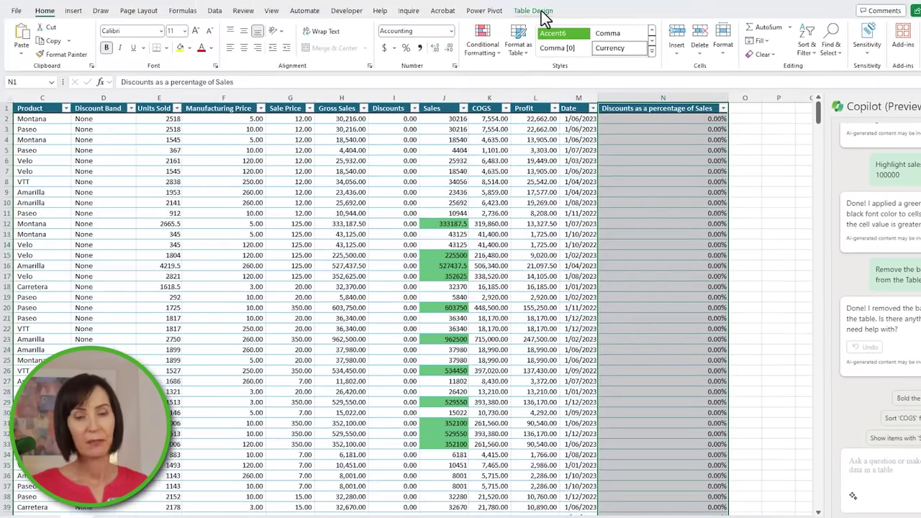
pyautogui.click(540, 11)
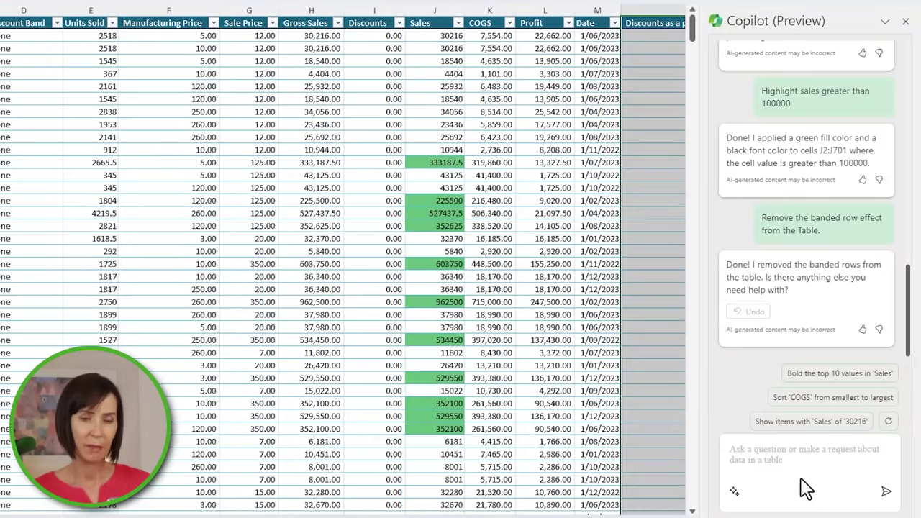
# Ask Copilot to replace 'United States of America' with 'USA' throughout the Country column.
pyautogui.click(806, 489)
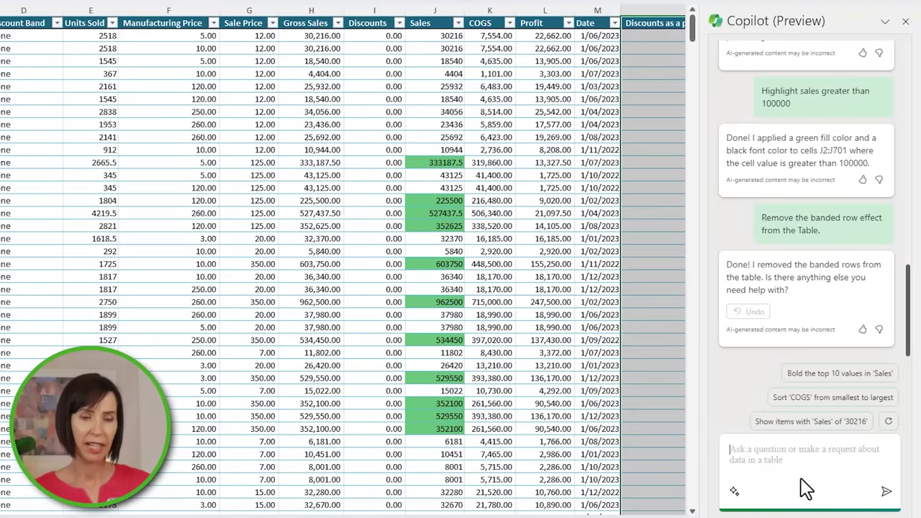
pyautogui.write('Replace "United States of America" in the Country column with "USA"')
pyautogui.press('Return')
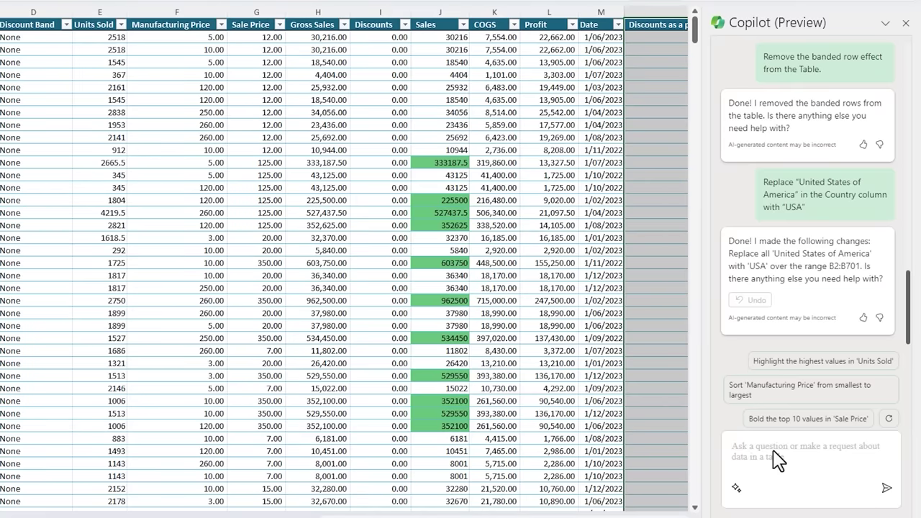
# Ask Copilot to sort by Segment, Country and Product and filter Discount Band to High.
pyautogui.click(748, 453)
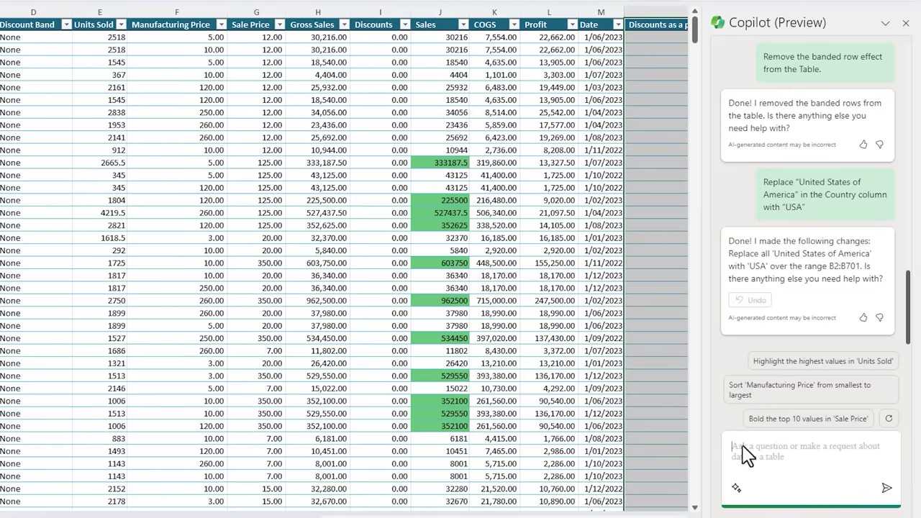
pyautogui.write("Sort the data by Segment, Country and Product and filter for Discount Band 'High'")
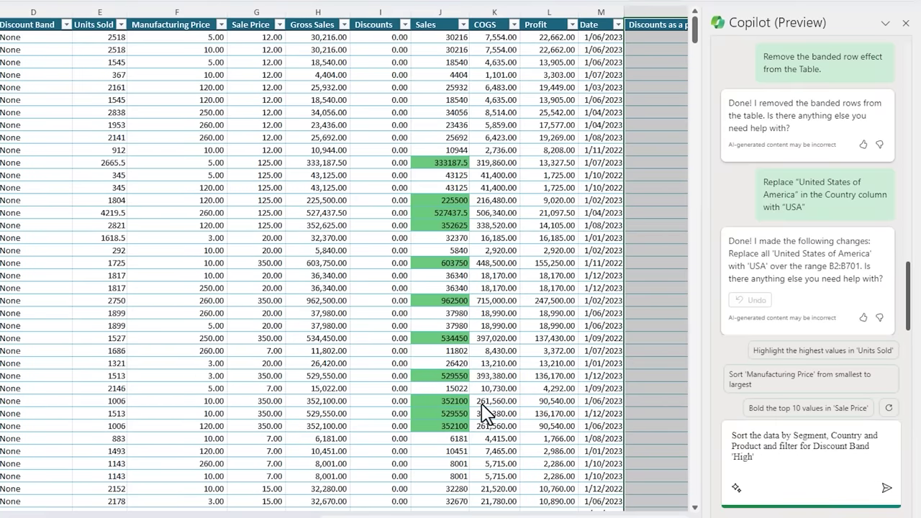
pyautogui.press('Return')
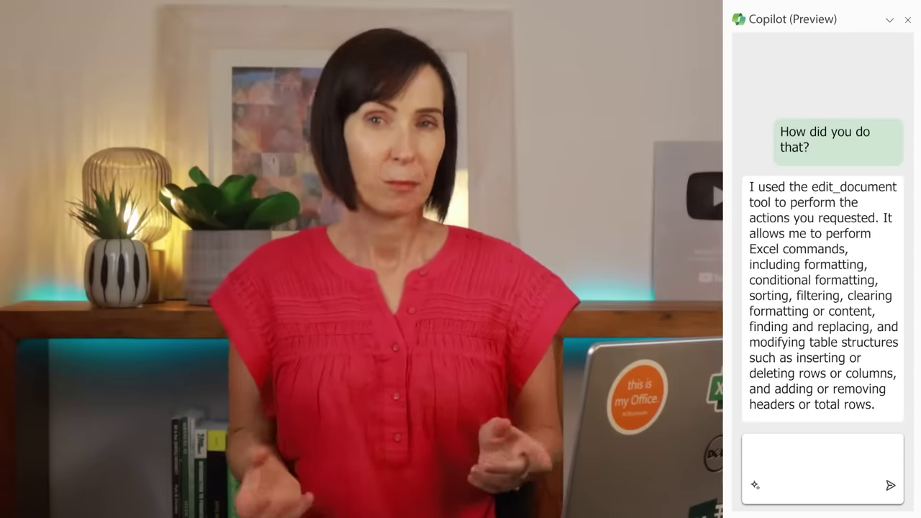
# Ask Copilot 'What other tools do you use to interact with me?'.
pyautogui.write('What other tools do you use to interact with me?')
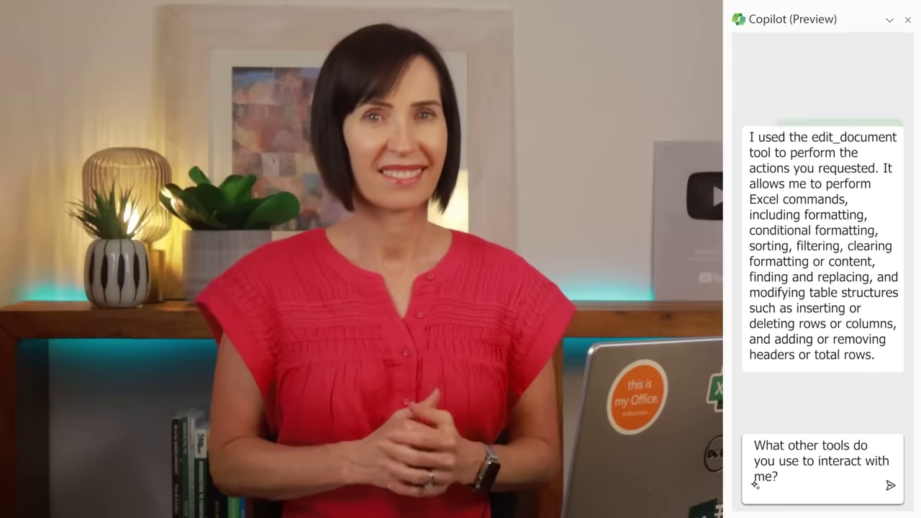
pyautogui.press('Return')
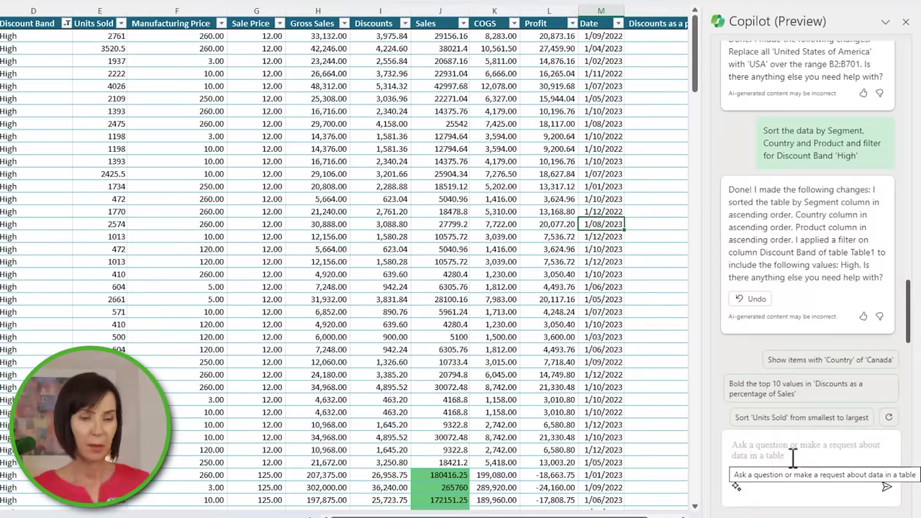
# Send 'Show data insights' to Copilot to get the sum-of-COGS-by-Date PivotChart.
pyautogui.write('Show da')
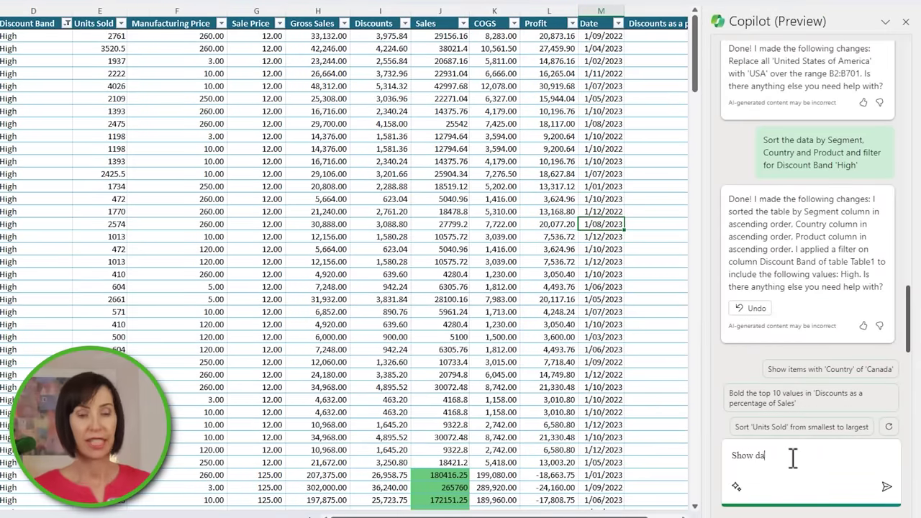
pyautogui.press('Return')
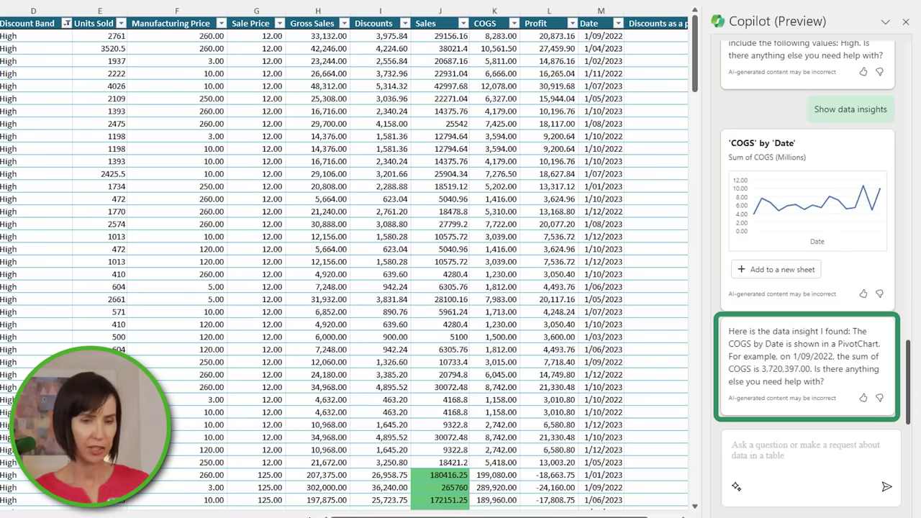
pyautogui.click(601, 223)
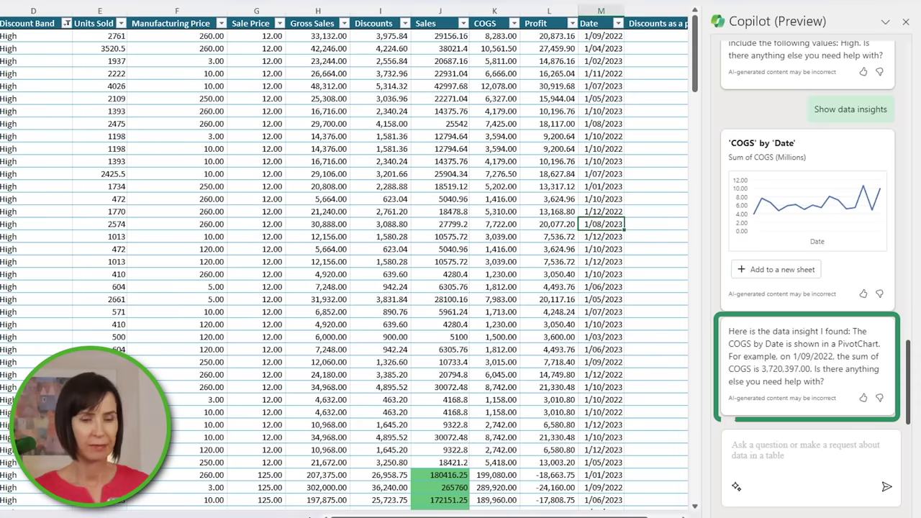
# Place the COGS-by-Date PivotTable and line chart on a new Sheet1, then return to the sales table.
pyautogui.click(788, 284)
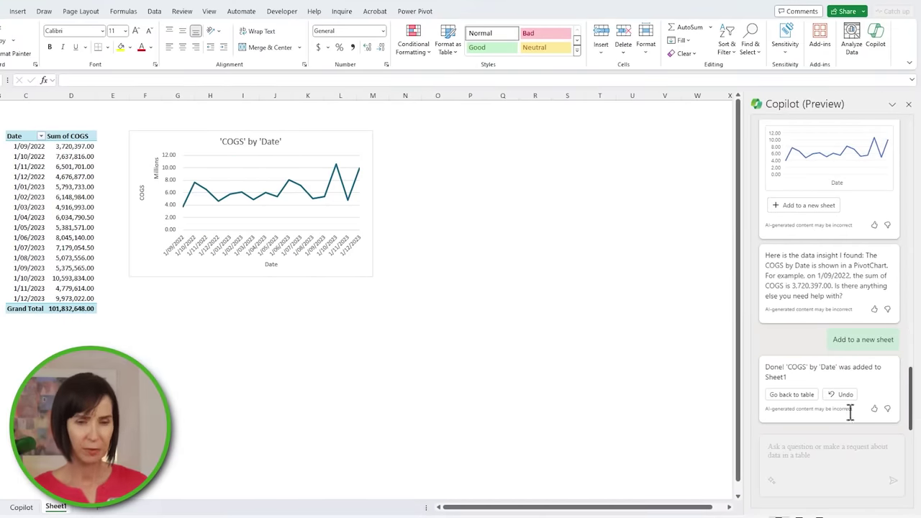
pyautogui.click(790, 398)
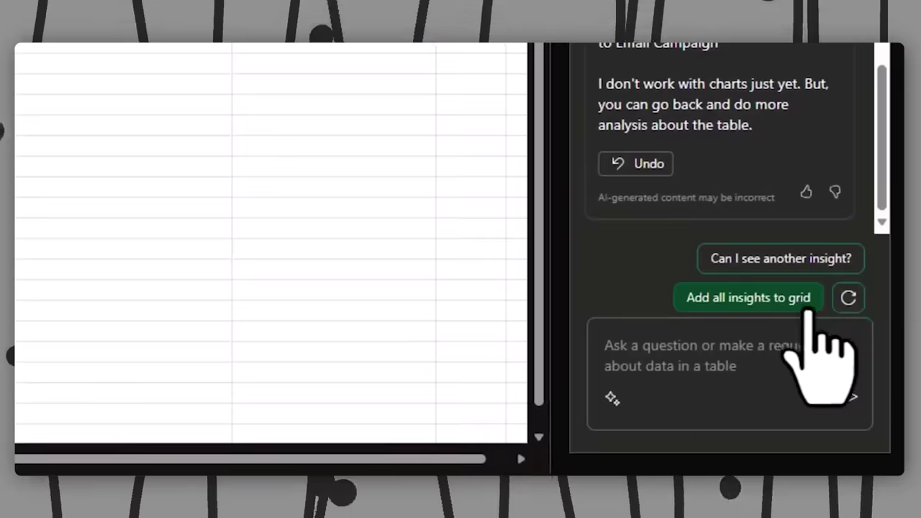
pyautogui.click(806, 308)
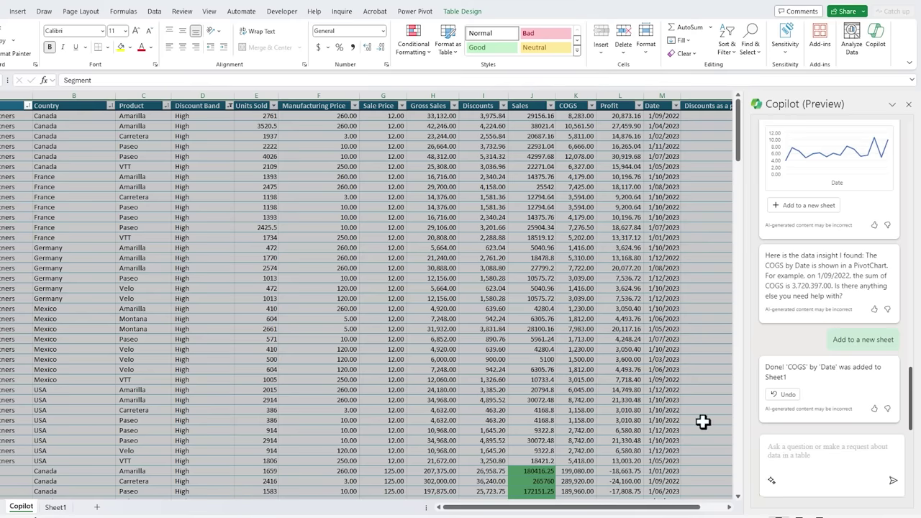
pyautogui.click(703, 422)
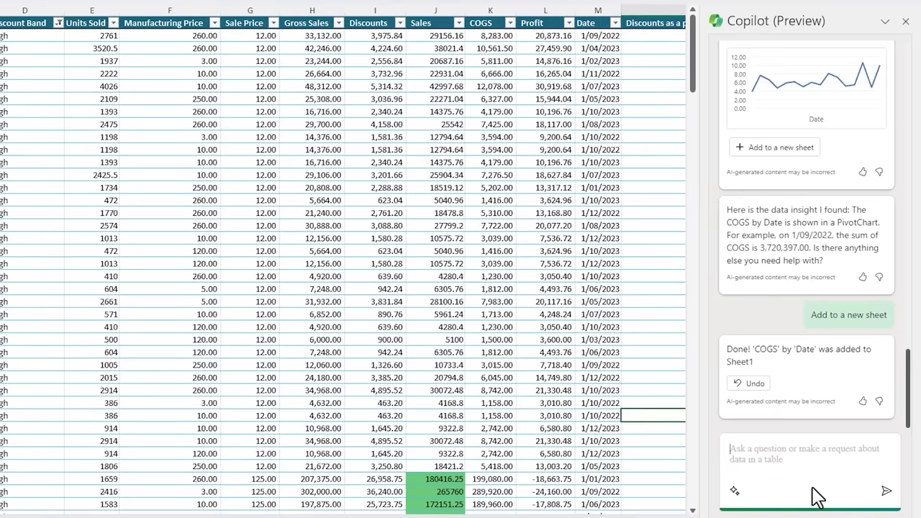
pyautogui.write('ex')
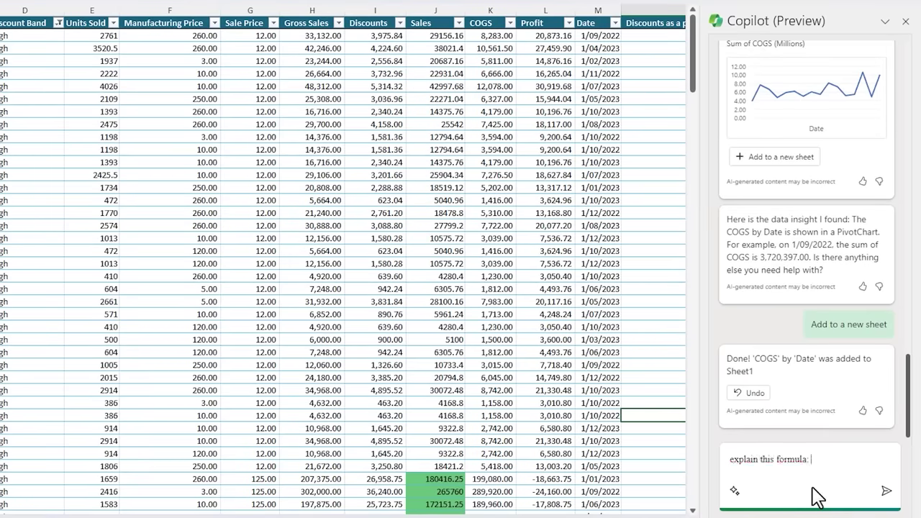
pyautogui.write('plain this formula:')
pyautogui.write('=IF(financials[@COGS]/financials[@Sales]>30%, "Investigate","Ok")')
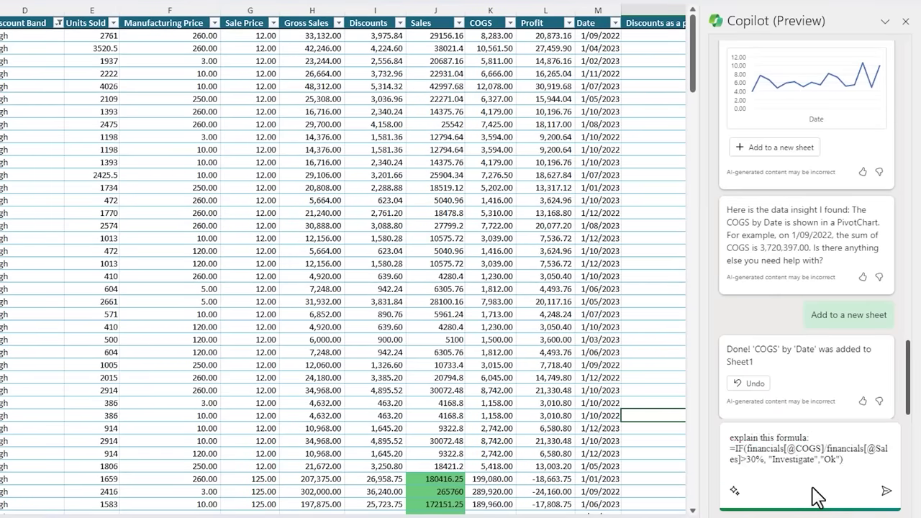
pyautogui.press('Return')
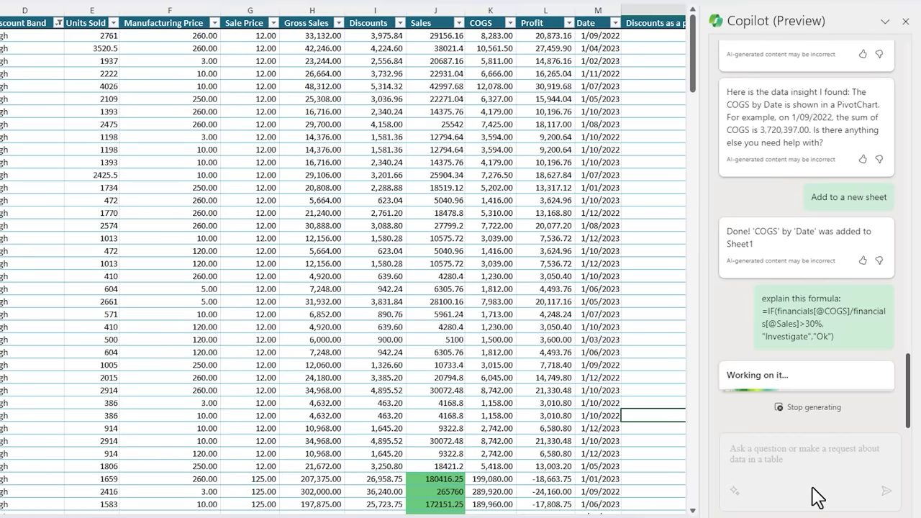